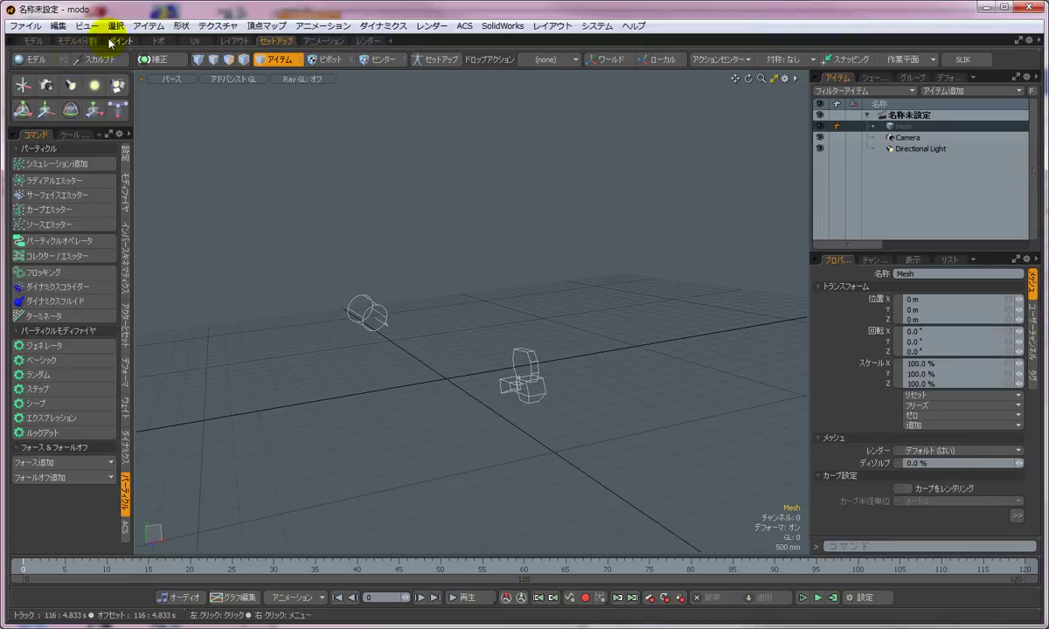
Step: Add a unit cube and a unit sphere to the scene as separate mesh items
{"action": "left_click", "coordinate": [51, 63]}
{"action": "key", "text": "shift"}
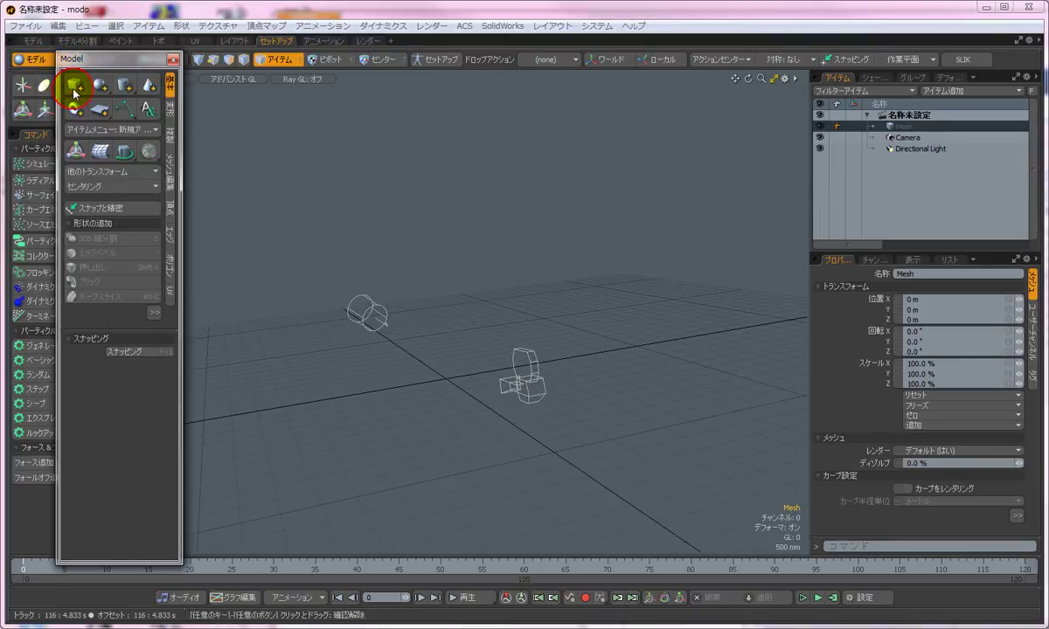
{"action": "left_click", "coordinate": [75, 87]}
{"action": "left_click", "coordinate": [101, 90]}
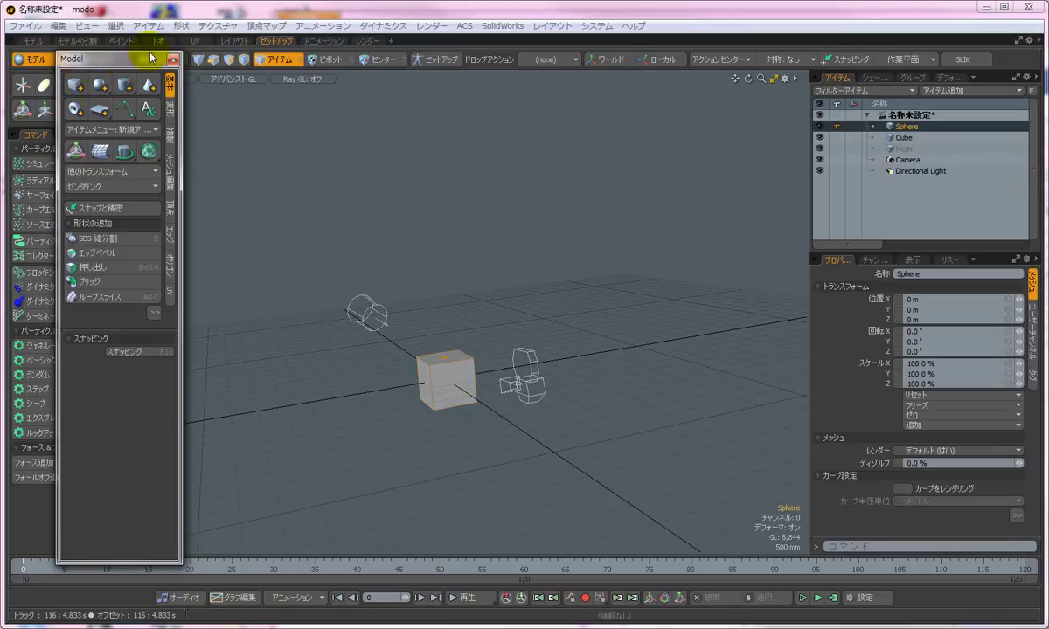
{"action": "left_click", "coordinate": [172, 60]}
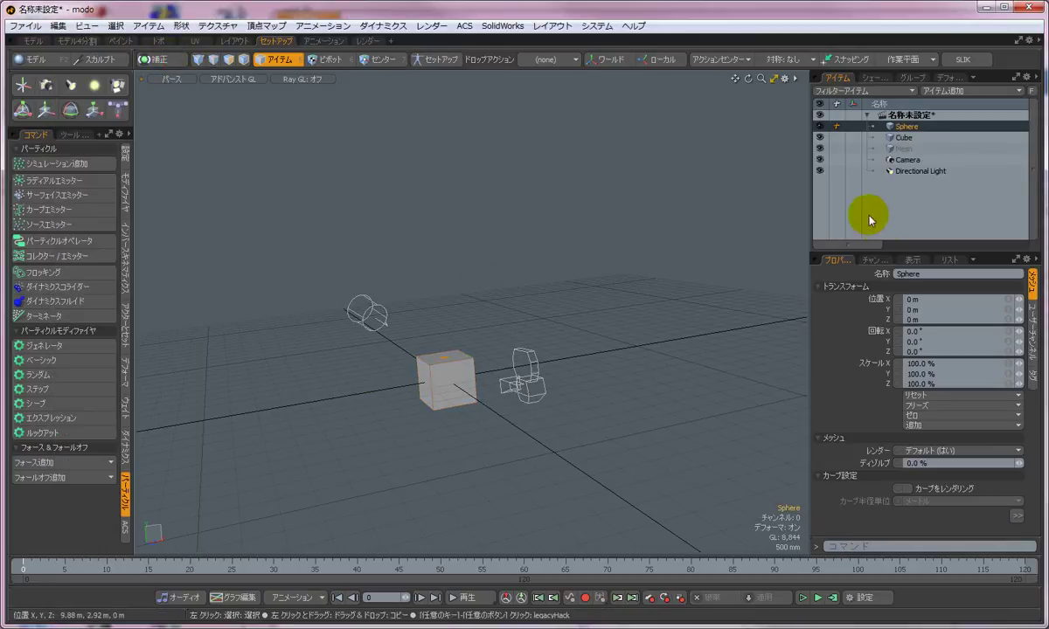
Step: Rotate the cube's geometry in polygon mode so that it stands tilted with an edge facing upward
{"action": "left_click", "coordinate": [904, 137]}
{"action": "left_click", "coordinate": [227, 61]}
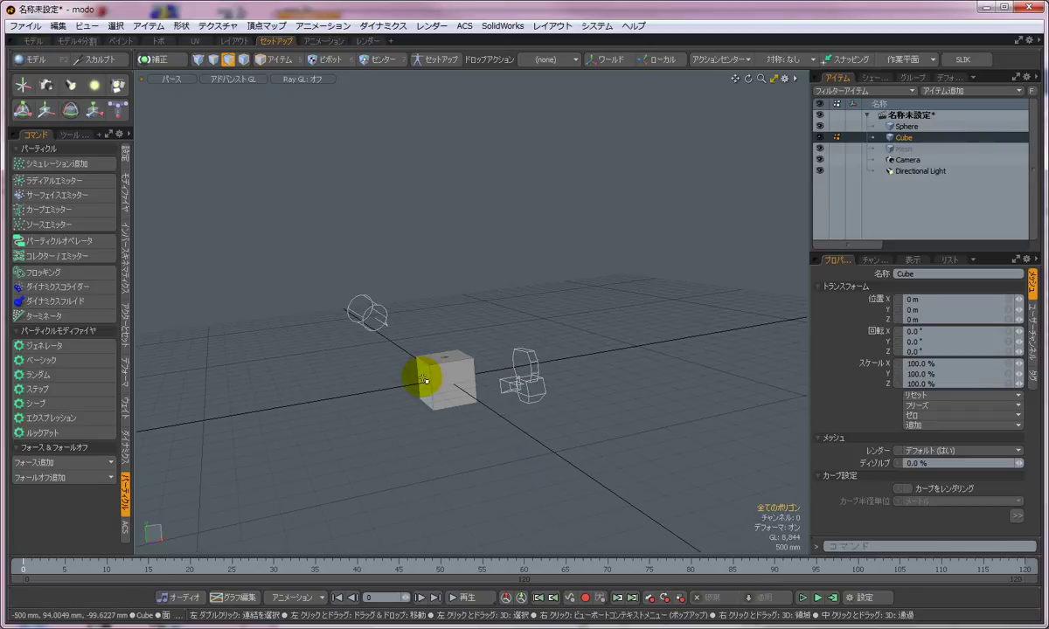
{"action": "key", "text": "y"}
{"action": "left_click_drag", "start_coordinate": [461, 348], "coordinate": [463, 316]}
{"action": "left_click_drag", "start_coordinate": [469, 388], "coordinate": [458, 372]}
{"action": "key", "text": "space"}
Step: Move the sphere item straight up to about 3.94 m on the Y axis, above the cube
{"action": "left_click", "coordinate": [891, 127]}
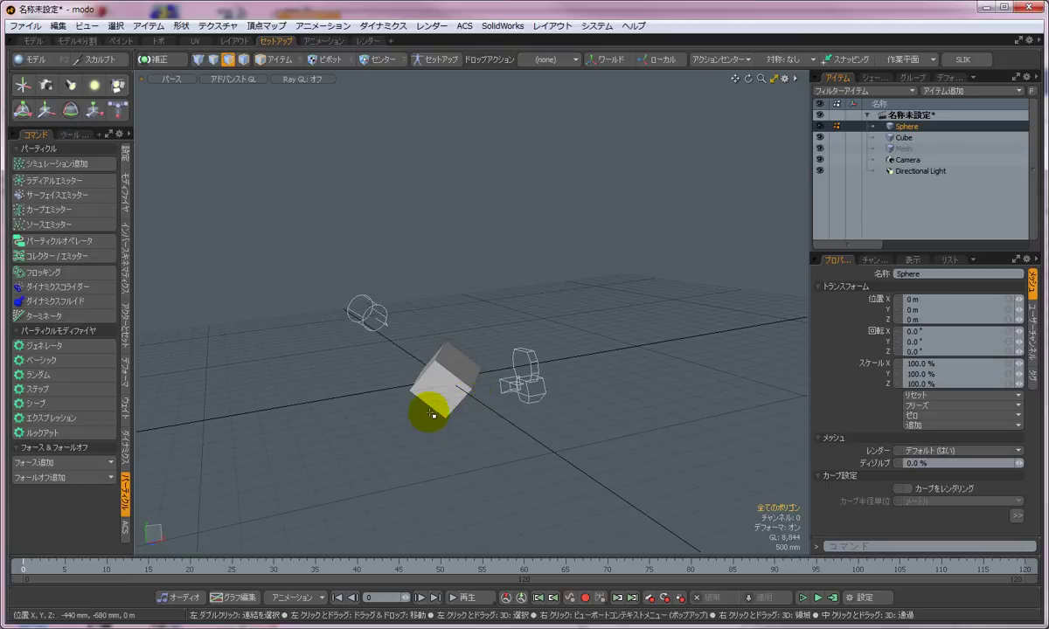
{"action": "key", "text": "w"}
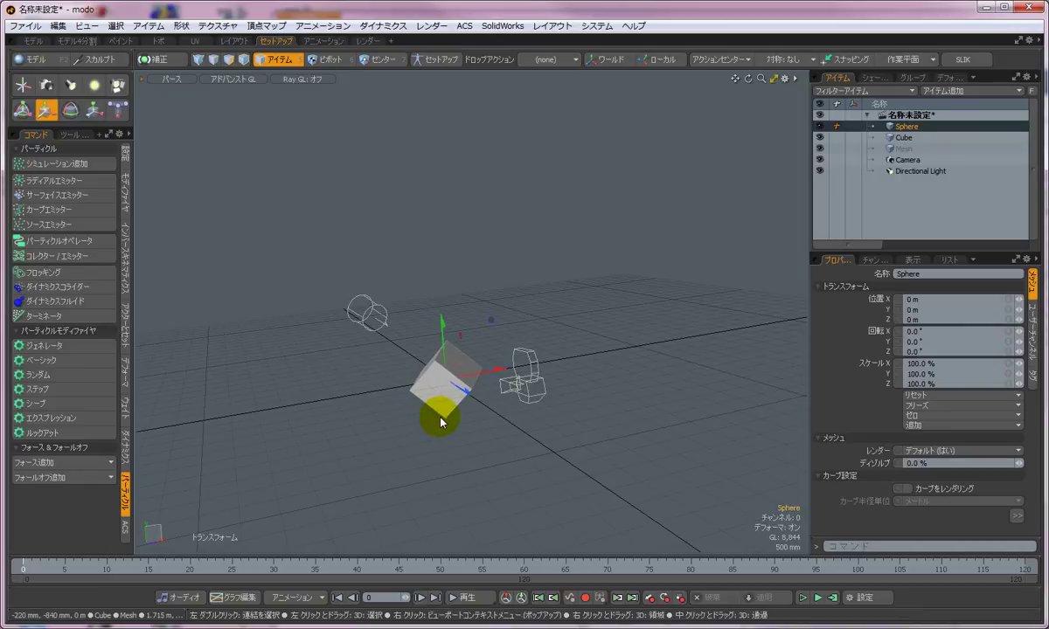
{"action": "left_click_drag", "start_coordinate": [442, 330], "coordinate": [427, 171]}
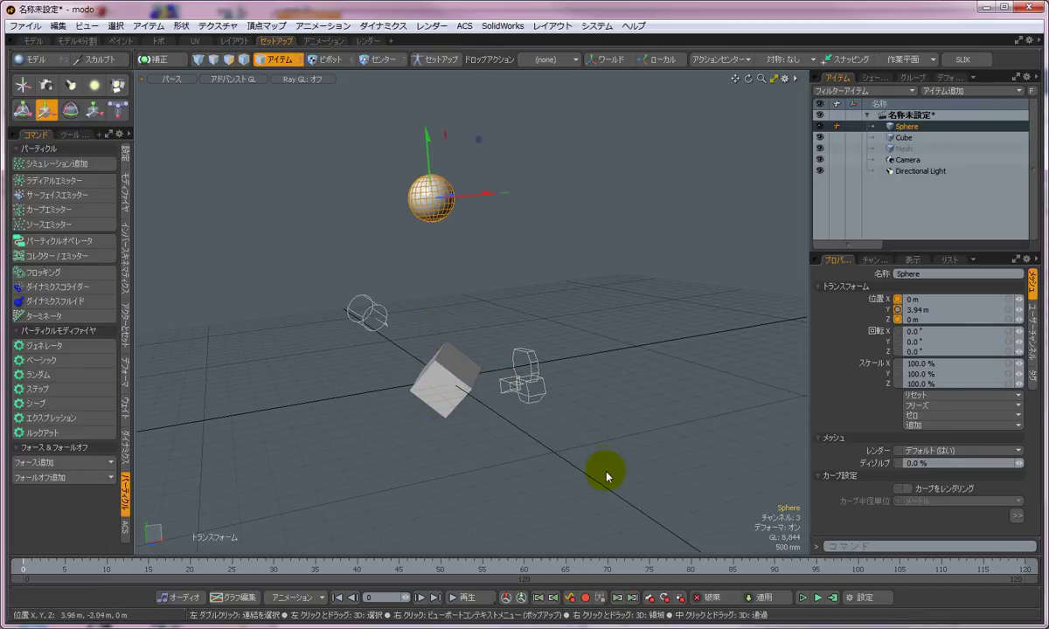
{"action": "left_click_drag", "start_coordinate": [604, 464], "coordinate": [432, 502], "text": "alt"}
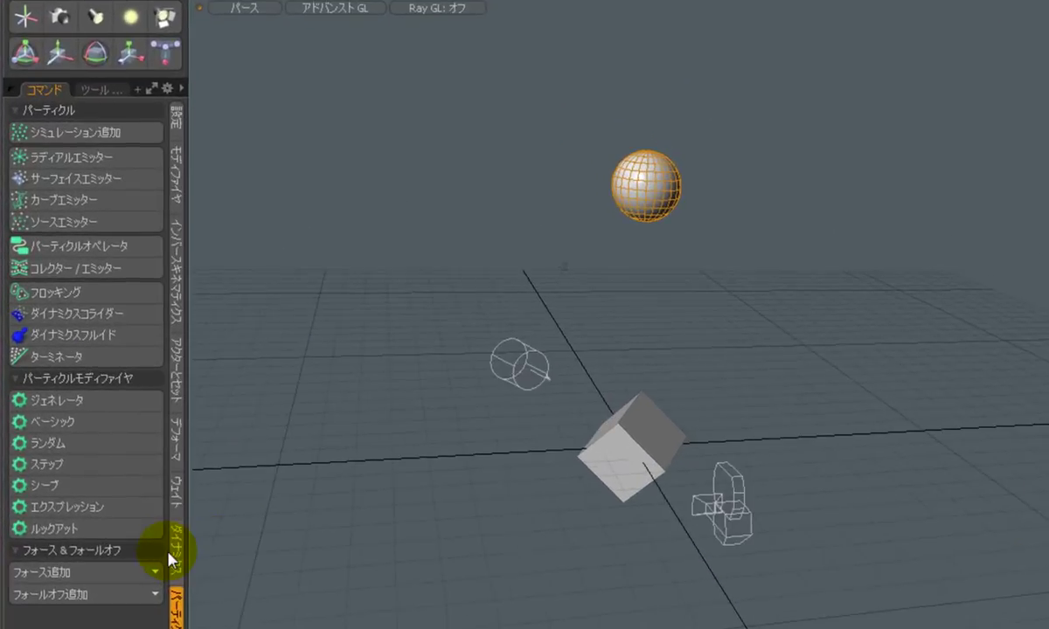
Step: Make the sphere an active rigid body and the cube a passive rigid body
{"action": "left_click", "coordinate": [171, 554]}
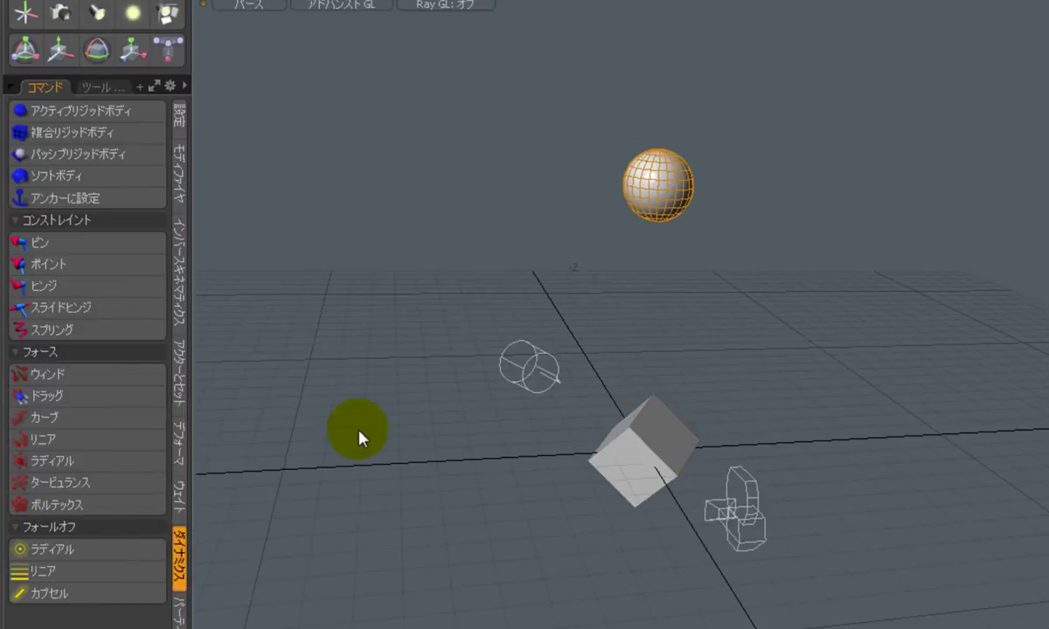
{"action": "left_click", "coordinate": [90, 112]}
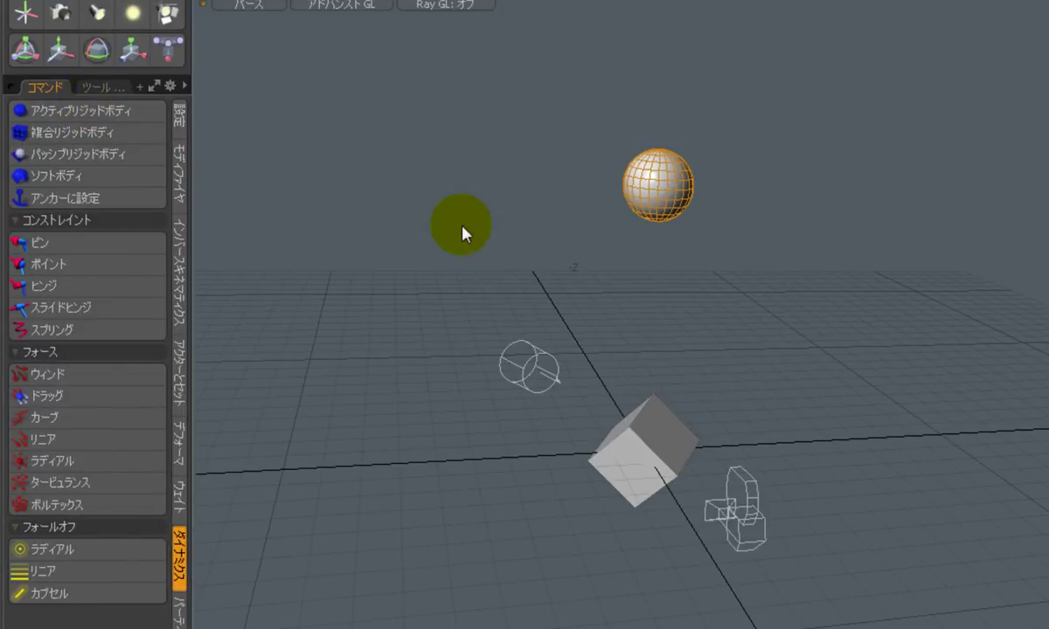
{"action": "left_click", "coordinate": [644, 451]}
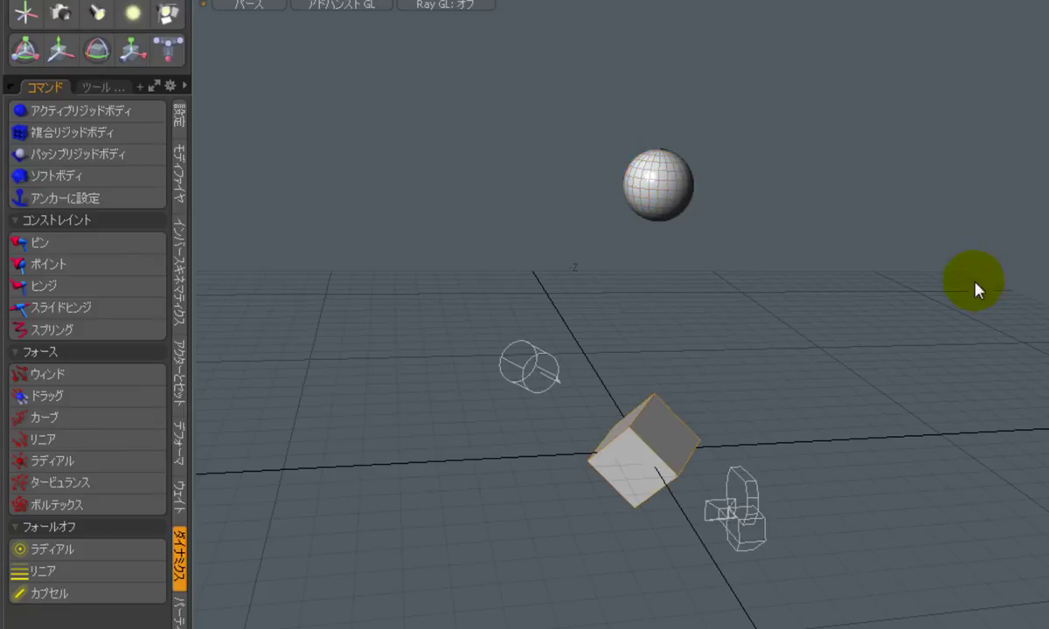
{"action": "left_click", "coordinate": [129, 154]}
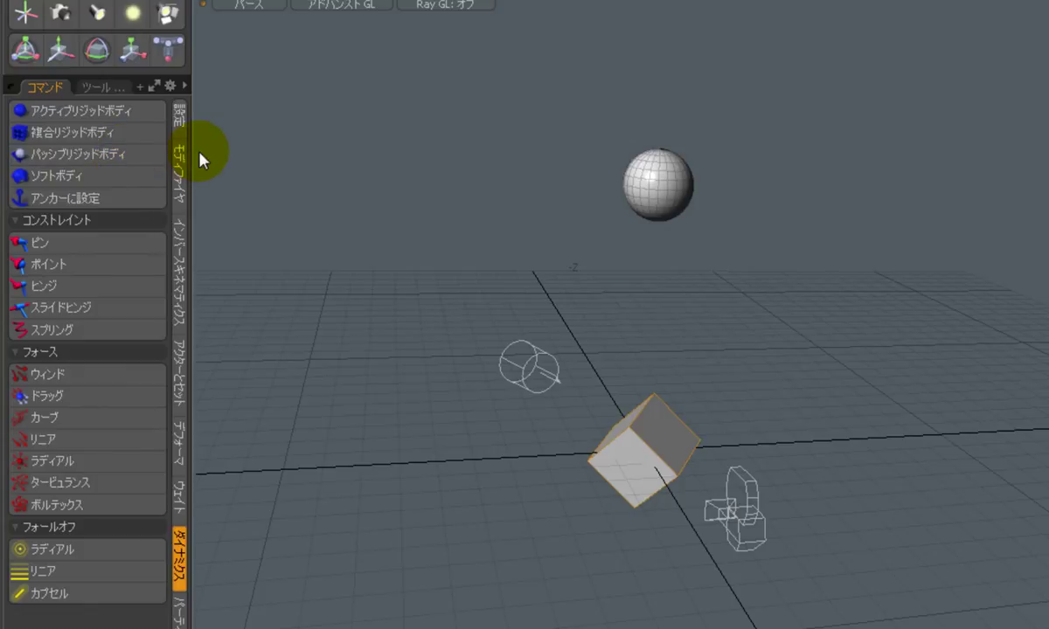
Step: Set the dynamics collision shape of both the cube and the sphere to Mesh (メッシュ)
{"action": "left_click", "coordinate": [1032, 368]}
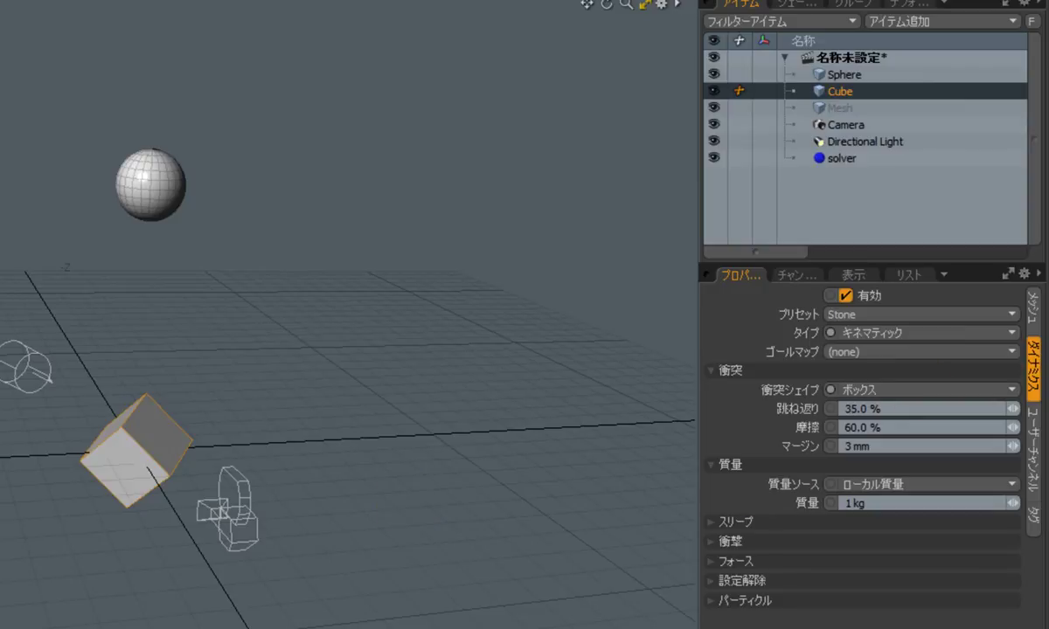
{"action": "left_click", "coordinate": [892, 392]}
{"action": "left_click", "coordinate": [889, 435]}
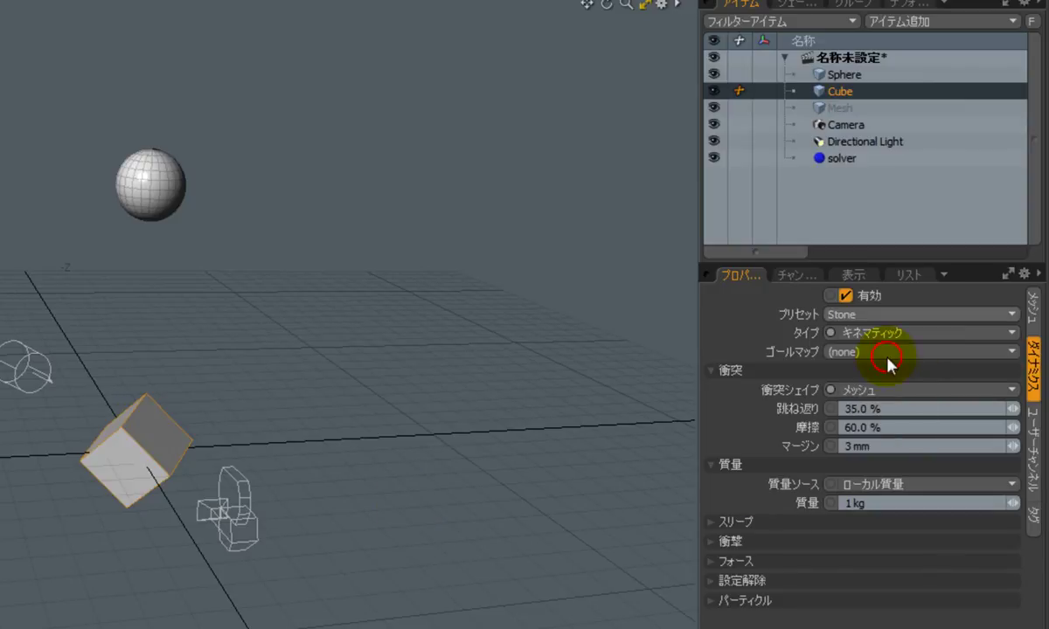
{"action": "left_click", "coordinate": [835, 74]}
{"action": "left_click", "coordinate": [874, 391]}
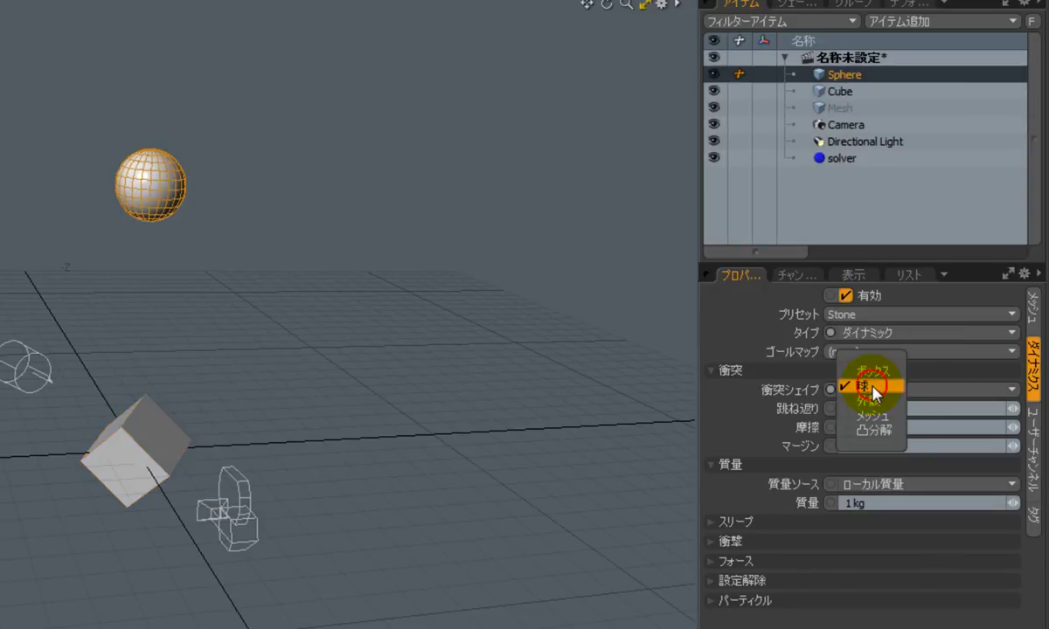
{"action": "left_click", "coordinate": [885, 418]}
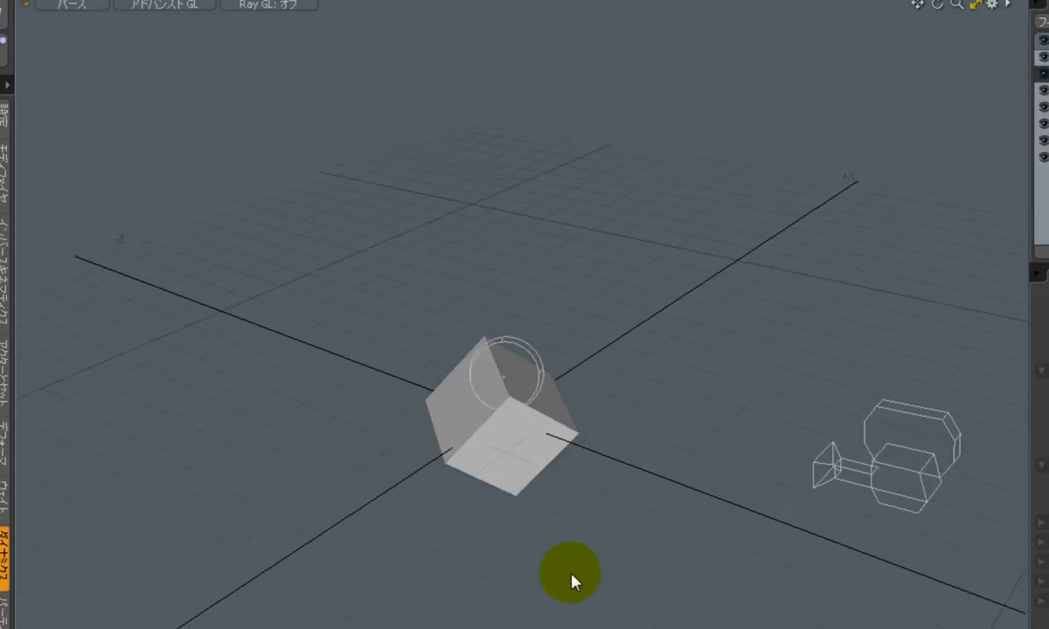
Step: Examine the sphere's collision with the cube from close up and from several angles while the simulation runs
{"action": "scroll", "coordinate": [588, 573], "scroll_direction": "up", "scroll_amount": 3}
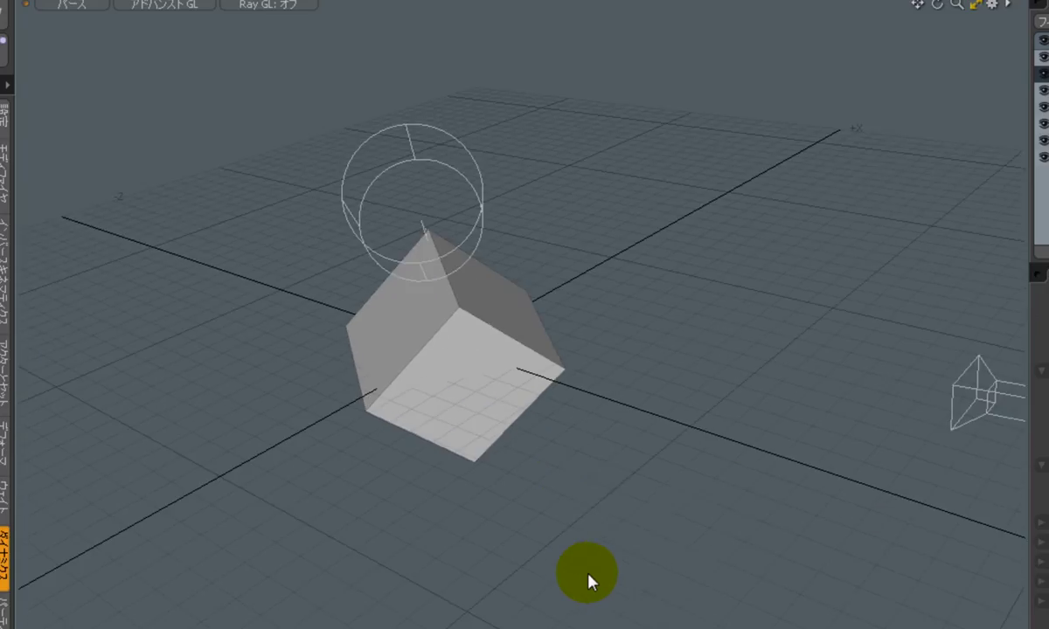
{"action": "left_click_drag", "start_coordinate": [608, 465], "coordinate": [693, 583], "text": "alt+shift"}
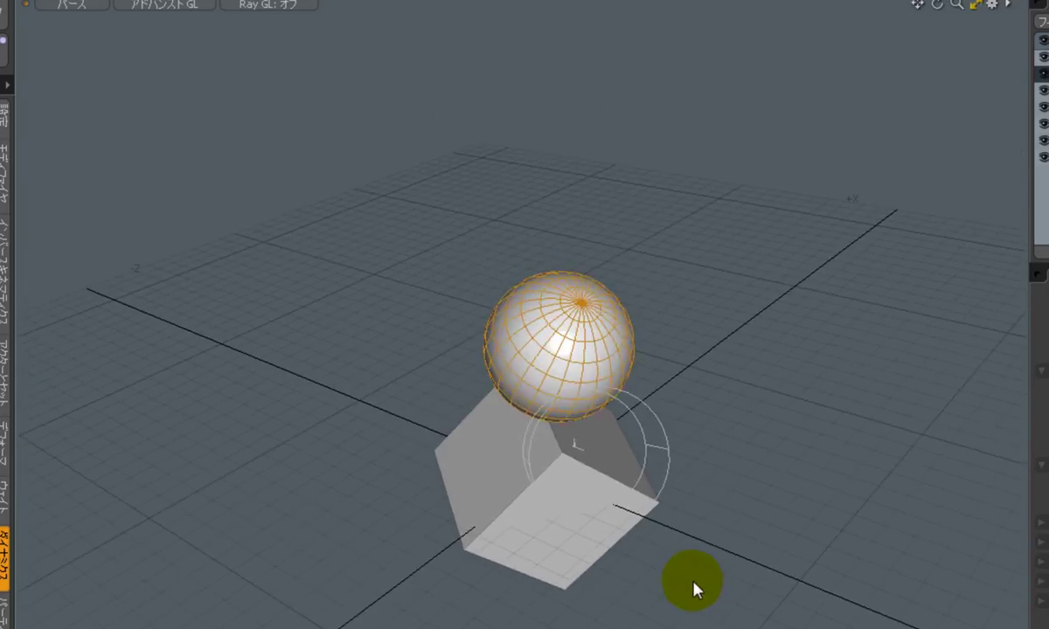
{"action": "left_click_drag", "start_coordinate": [606, 597], "coordinate": [915, 563], "text": "alt"}
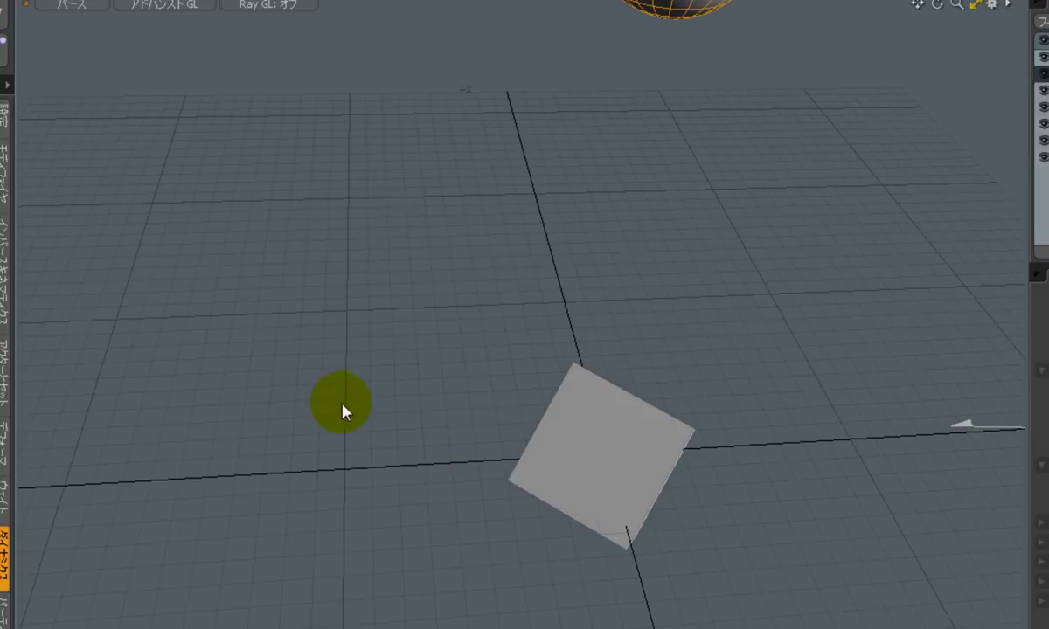
Step: Add a particle Source Emitter and set its source to the dynamics solver
{"action": "left_click", "coordinate": [5, 616]}
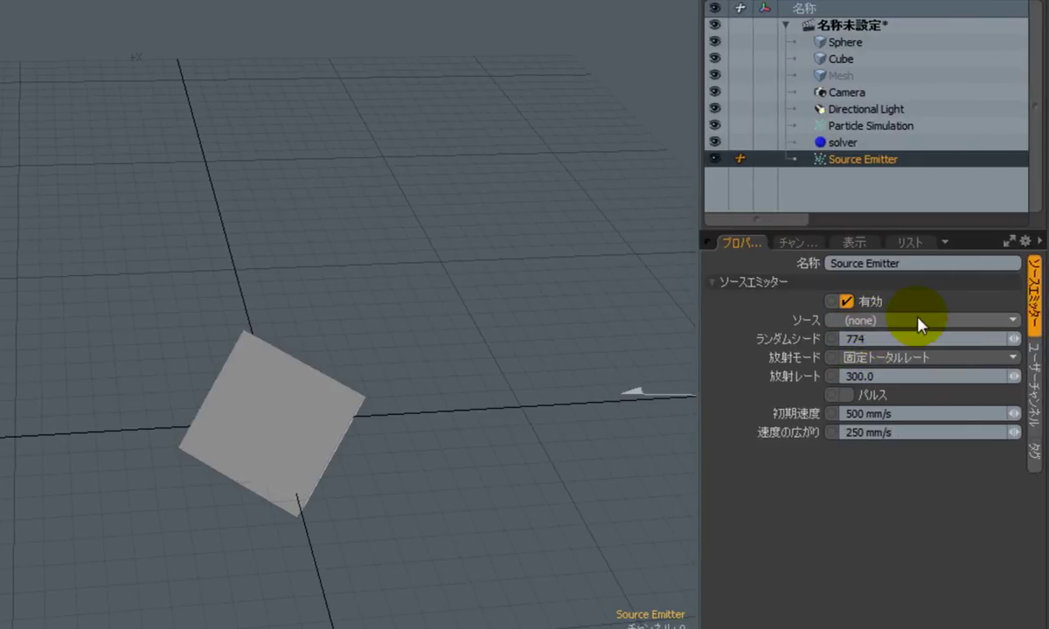
{"action": "left_click", "coordinate": [918, 324]}
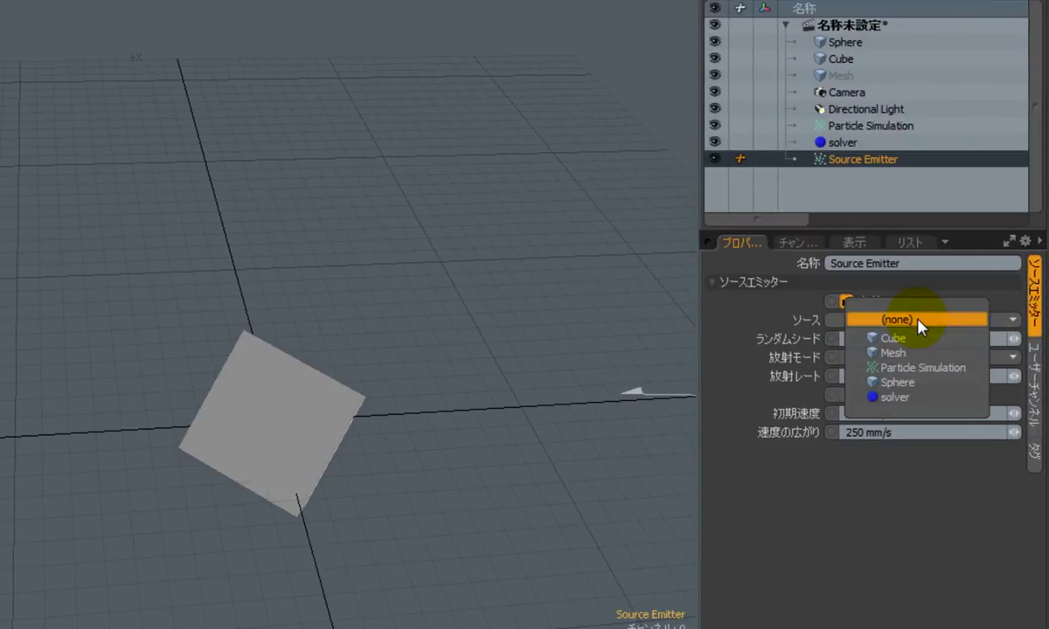
{"action": "left_click", "coordinate": [934, 399]}
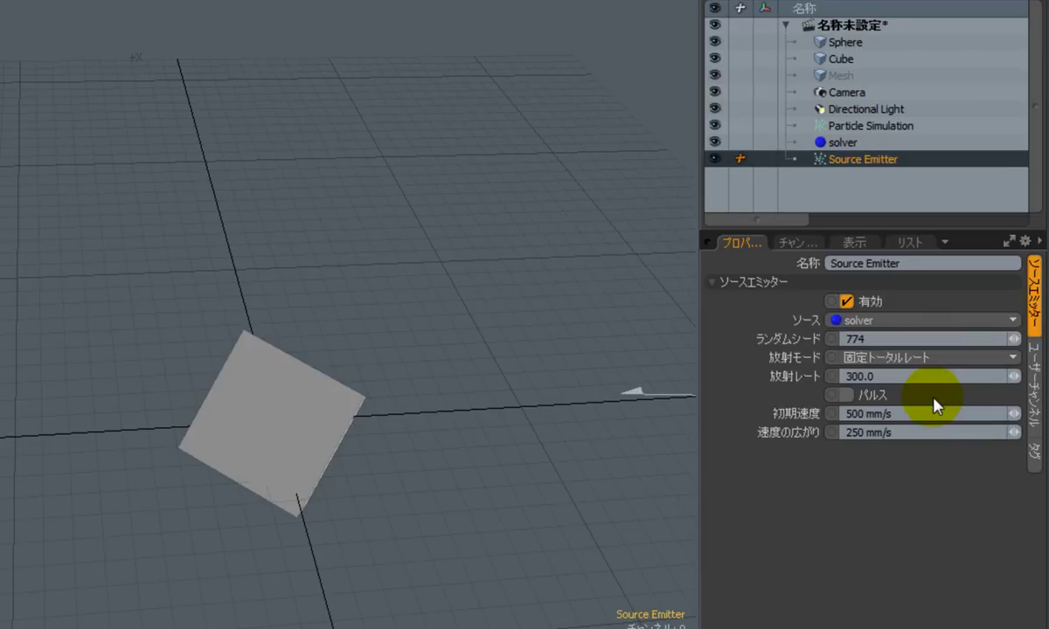
Step: Add a Dynamic Collider to the particle setup and start the live simulation
{"action": "left_click", "coordinate": [947, 129]}
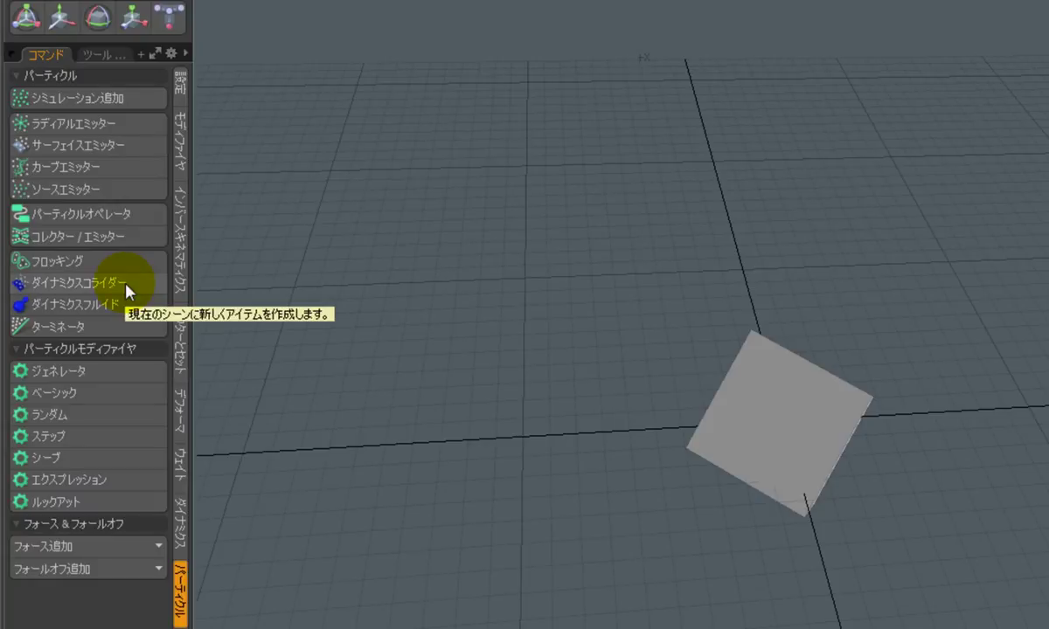
{"action": "left_click", "coordinate": [127, 289]}
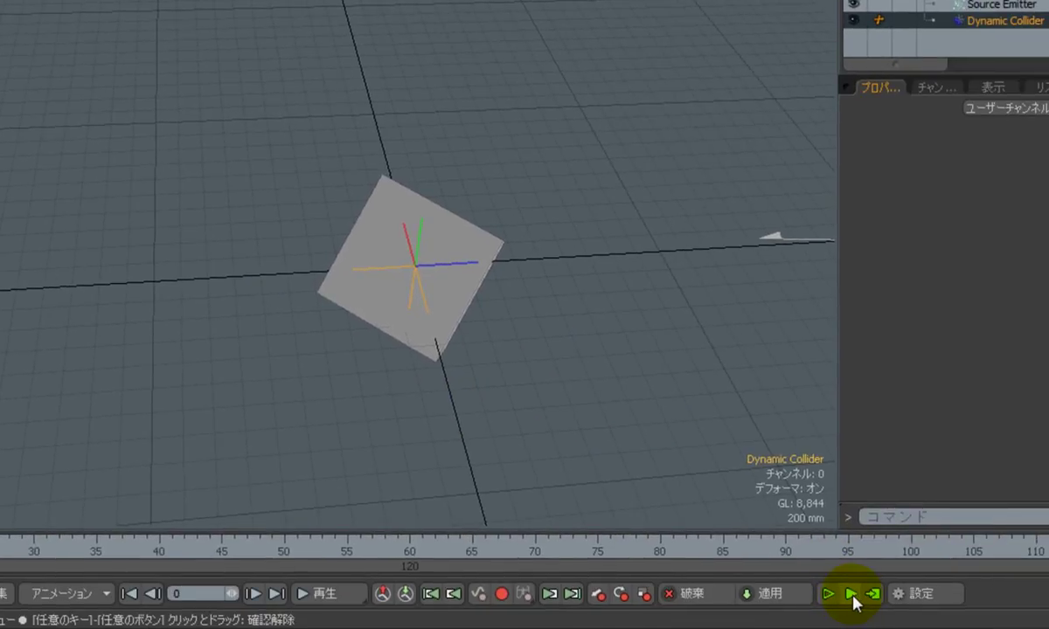
{"action": "left_click", "coordinate": [851, 594]}
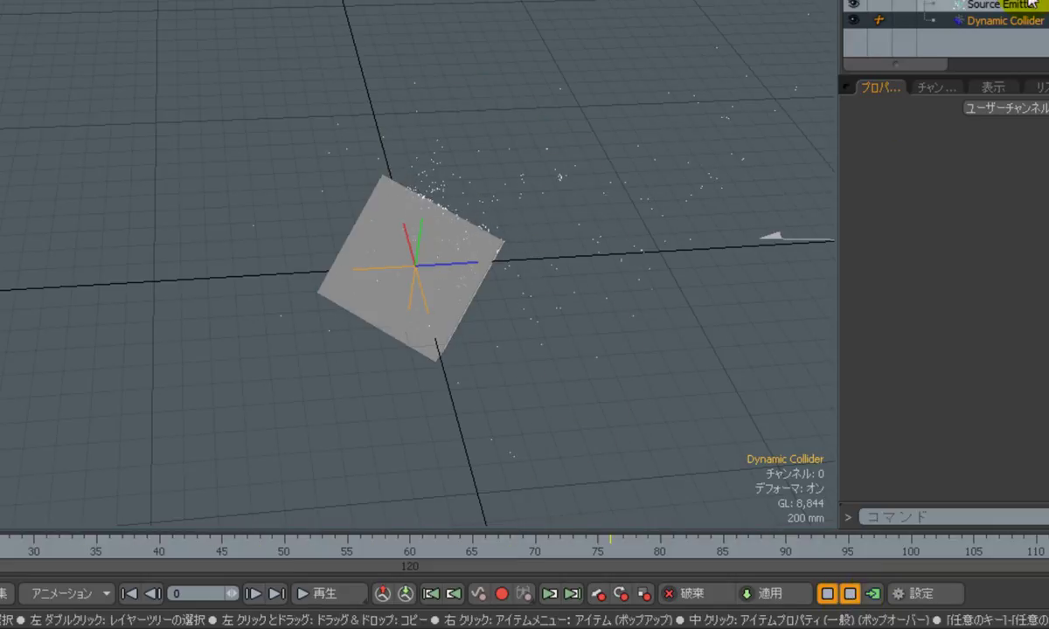
Step: Set the Particle Simulation's GL preview color to red (ff0000) and its particle size to 5.0
{"action": "left_click", "coordinate": [1022, 2]}
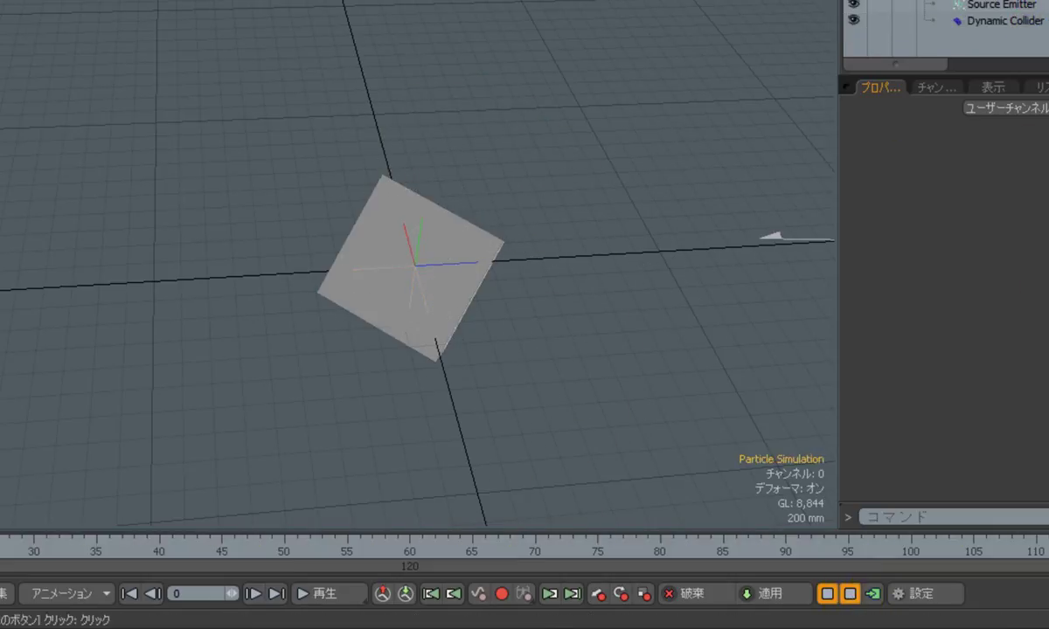
{"action": "left_click", "coordinate": [971, 410]}
{"action": "left_click", "coordinate": [1014, 352]}
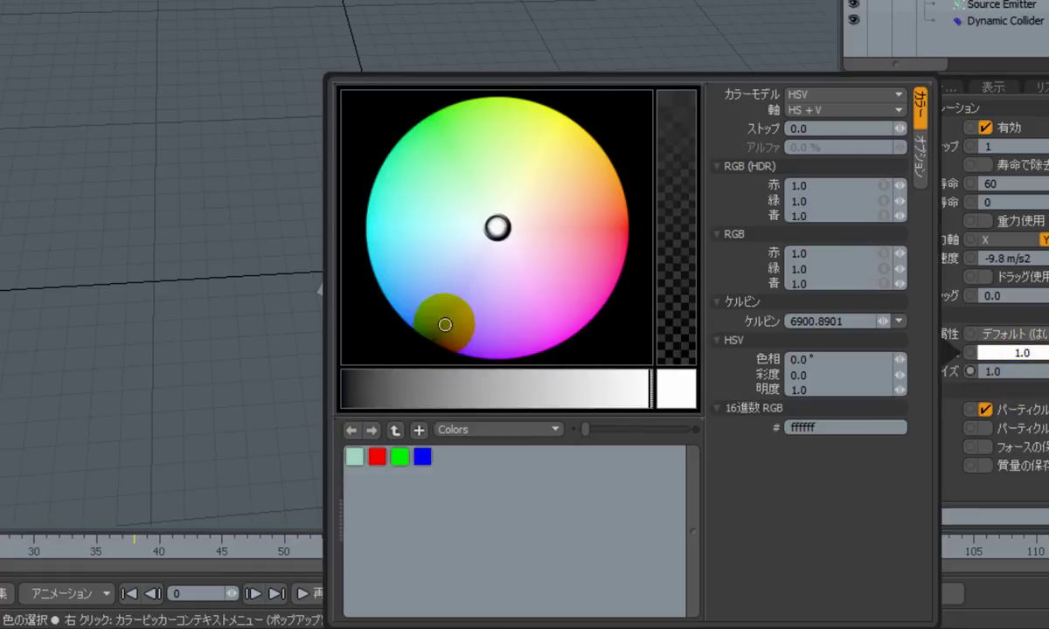
{"action": "left_click", "coordinate": [385, 464]}
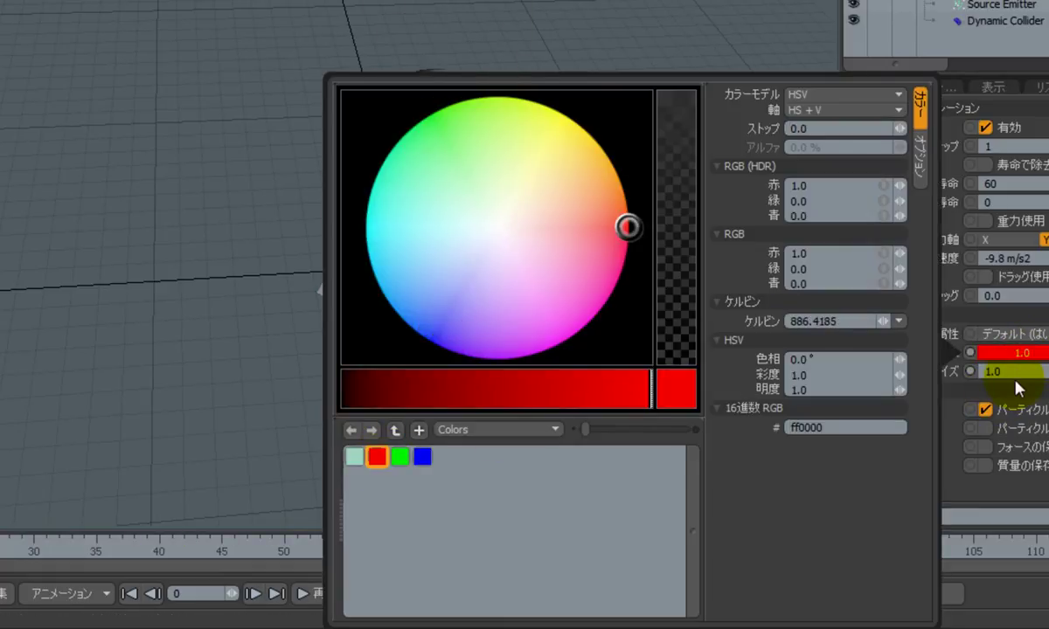
{"action": "left_click", "coordinate": [992, 371]}
{"action": "type", "text": "5"}
{"action": "key", "text": "Return"}
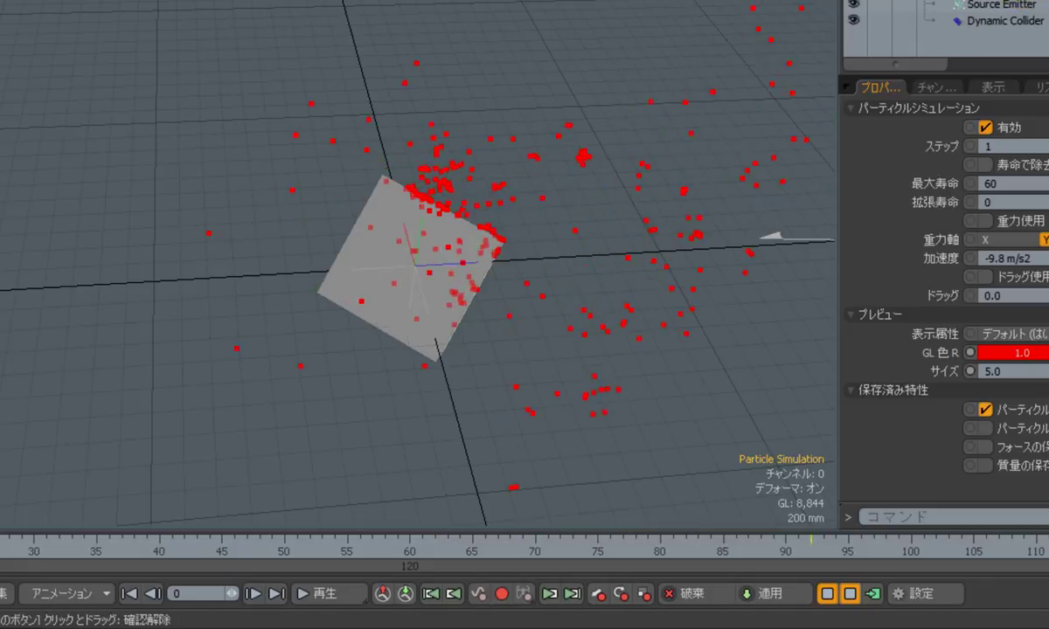
Step: Enable gravity for the Particle Simulation and restart the live simulation to watch the particles around the cube
{"action": "left_click", "coordinate": [1014, 222]}
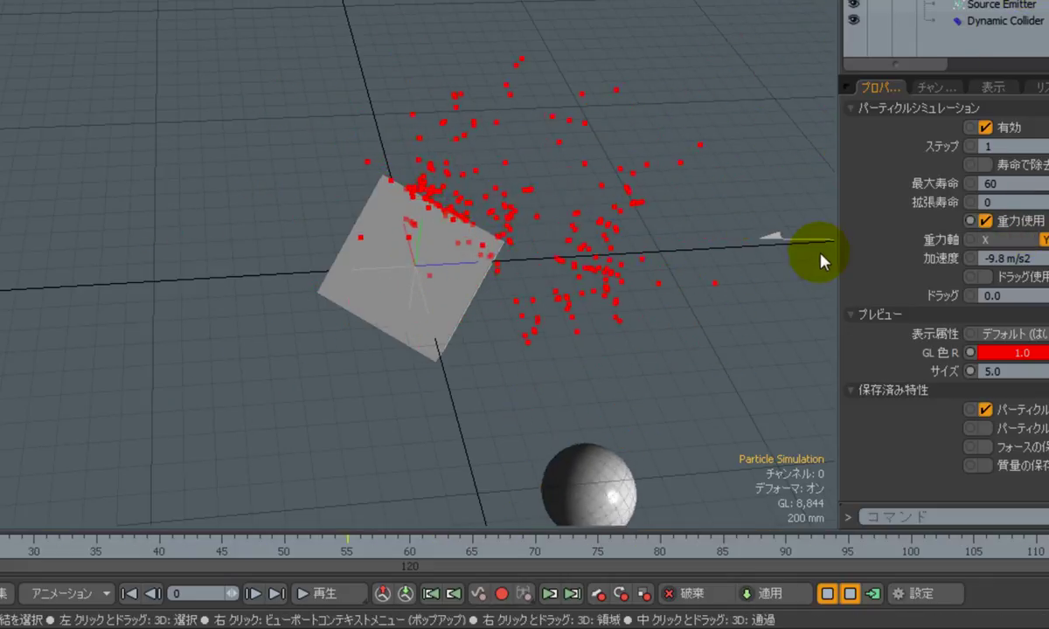
{"action": "left_click", "coordinate": [827, 593]}
{"action": "left_click", "coordinate": [848, 594]}
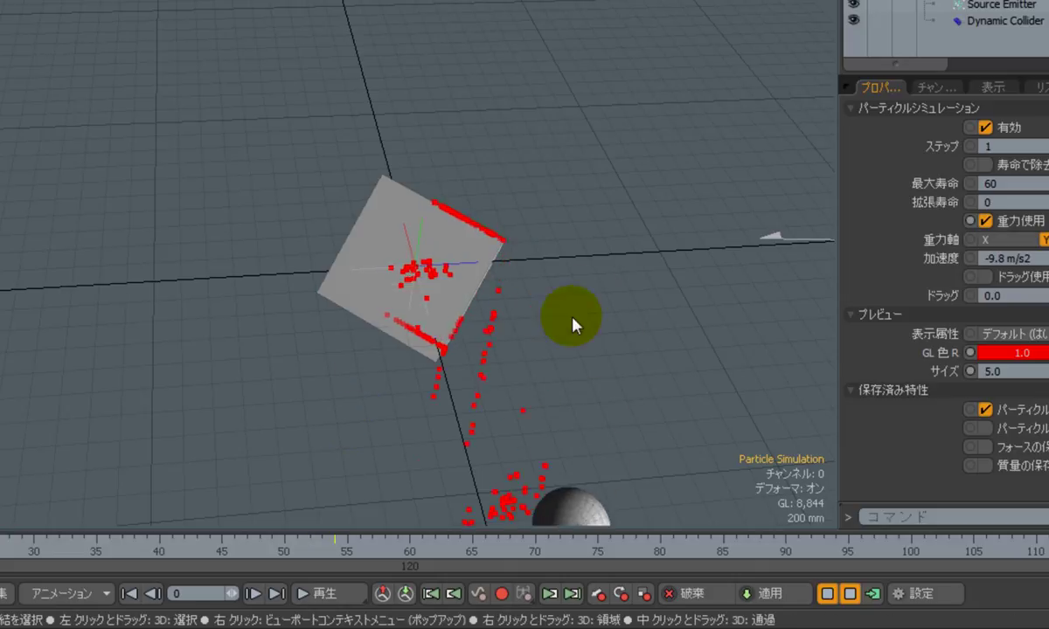
{"action": "left_click_drag", "start_coordinate": [603, 331], "coordinate": [472, 291], "text": "alt"}
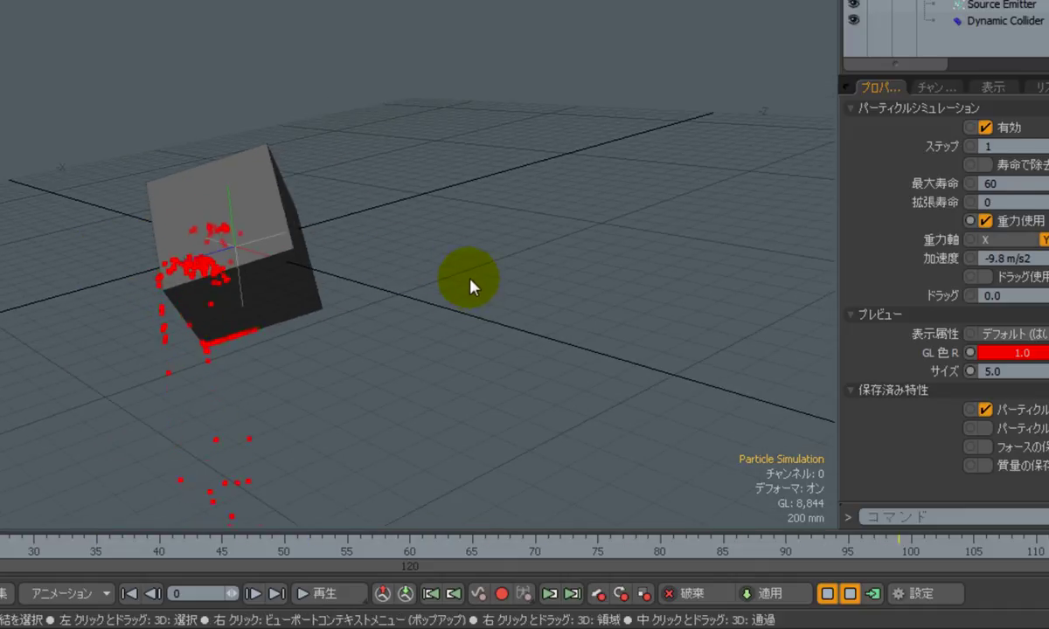